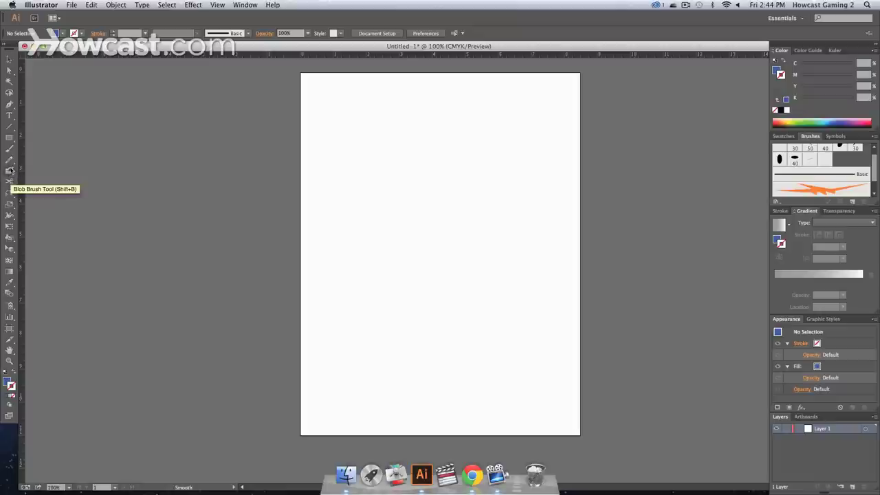
With the Blob Brush, paint a thick wavy blue stroke and a looping stroke sweeping up to the right
{"action": "left_click", "coordinate": [10, 170]}
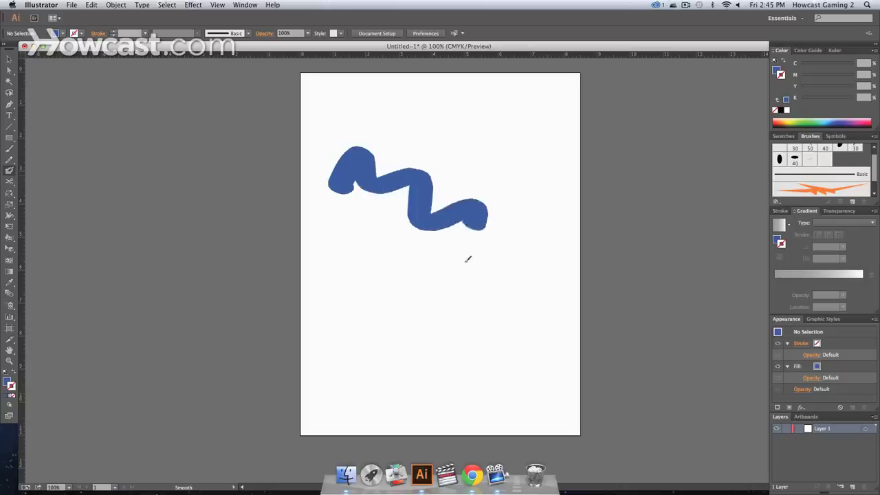
{"action": "mouse_move", "coordinate": [467, 257]}
{"action": "left_mouse_down"}
{"action": "mouse_move", "coordinate": [503, 341]}
{"action": "mouse_move", "coordinate": [533, 335]}
{"action": "left_mouse_up"}
{"action": "mouse_move", "coordinate": [475, 339]}
{"action": "left_mouse_down"}
{"action": "mouse_move", "coordinate": [423, 248]}
{"action": "mouse_move", "coordinate": [472, 264]}
{"action": "mouse_move", "coordinate": [536, 232]}
{"action": "mouse_move", "coordinate": [549, 171]}
{"action": "left_mouse_up"}
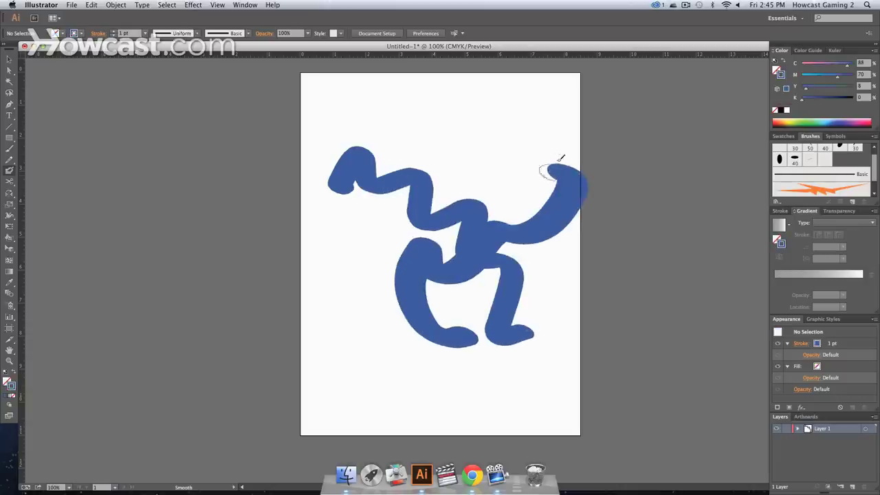
Select all the blob artwork, then pick individual paths with Direct Selection to inspect them
{"action": "key", "text": "super+a"}
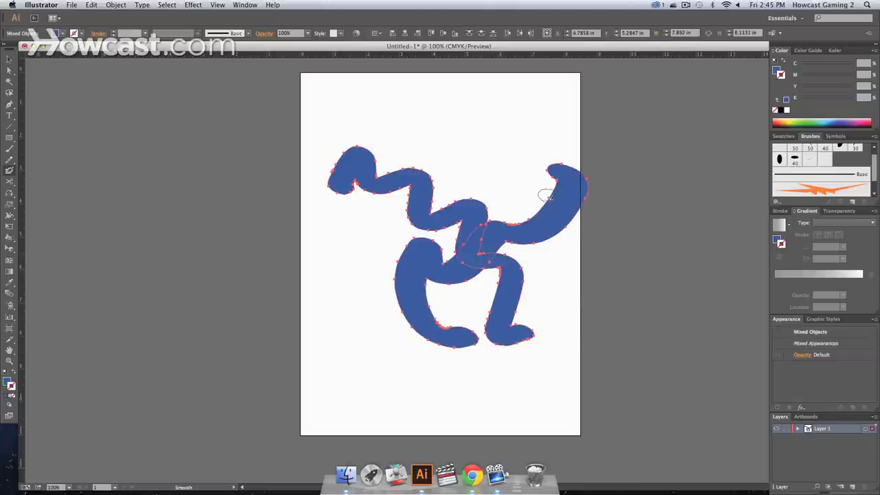
{"action": "key", "text": "a"}
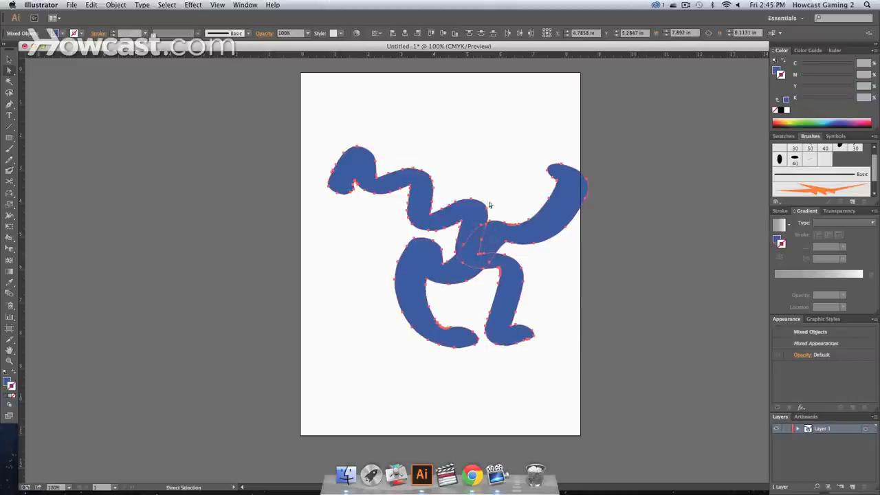
{"action": "left_click", "coordinate": [483, 229]}
{"action": "left_click", "coordinate": [479, 217]}
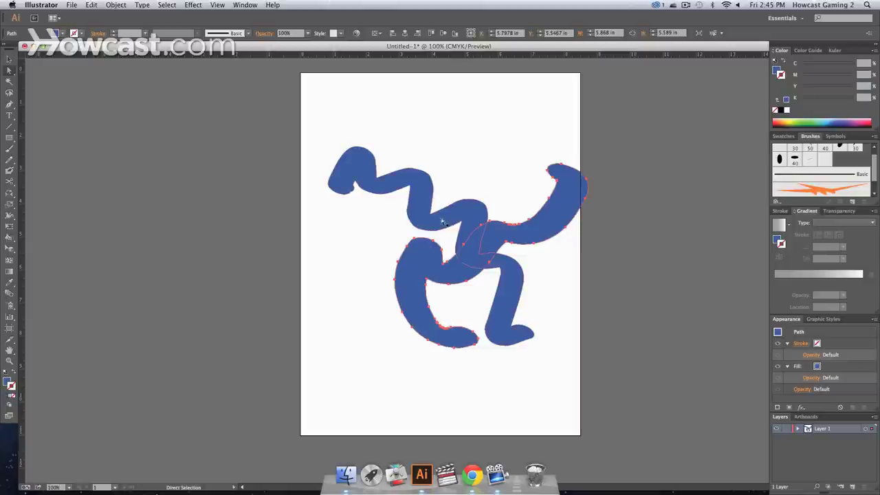
{"action": "left_click", "coordinate": [519, 255]}
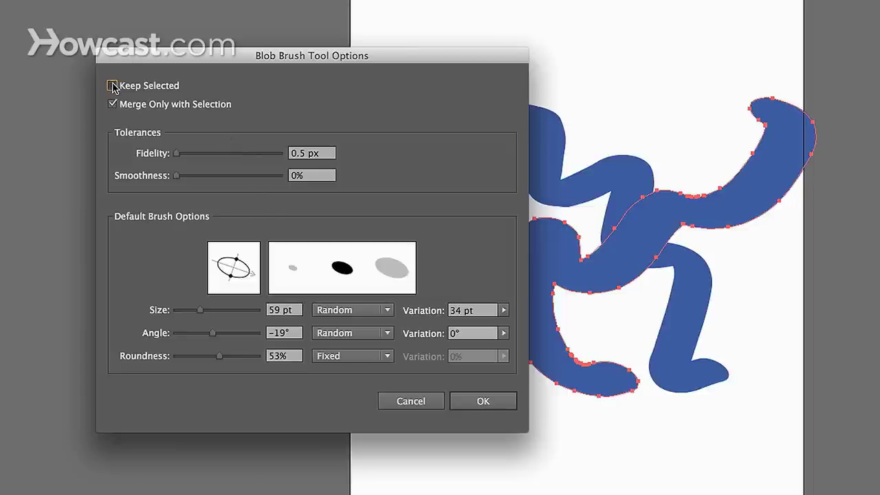
Turn off Merge Only with Selection, confirm, and paint a new stroke on the left side
{"action": "left_click", "coordinate": [112, 105]}
{"action": "left_click", "coordinate": [457, 402]}
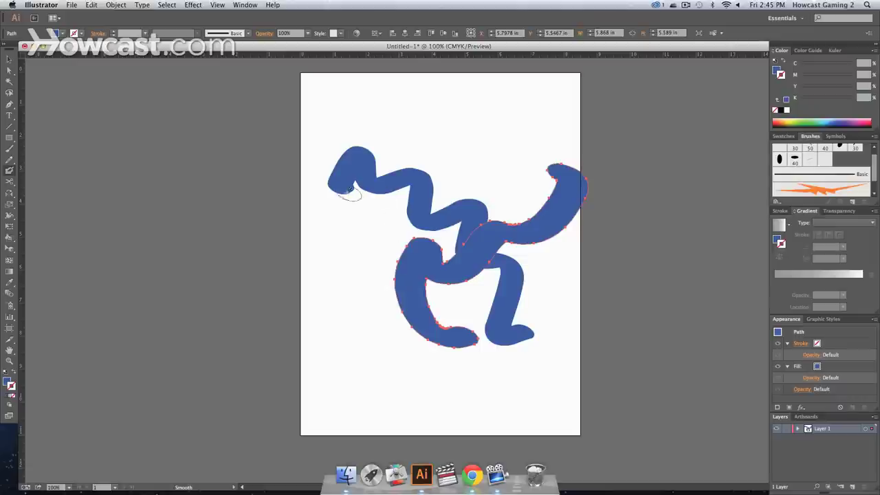
{"action": "left_click_drag", "start_coordinate": [395, 235], "coordinate": [631, 333]}
Paint three more merging strokes: to the lower-right edge, up to the top, and through the centre
{"action": "left_click_drag", "start_coordinate": [475, 309], "coordinate": [580, 380]}
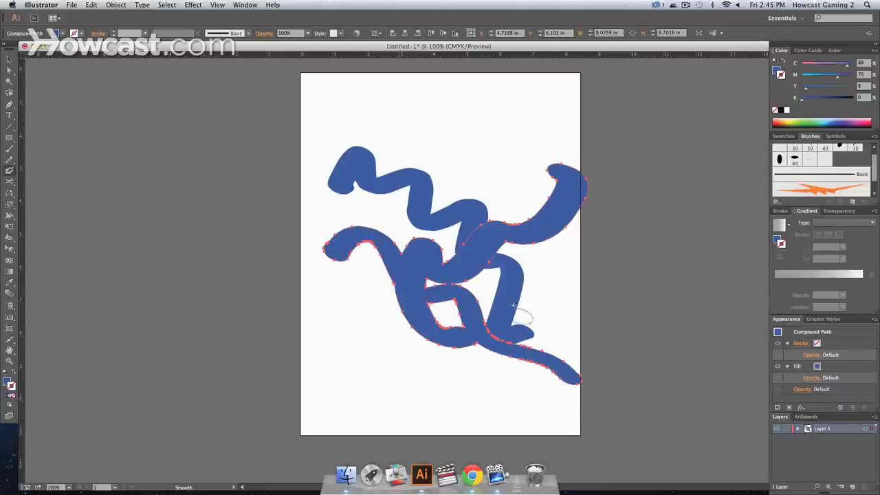
{"action": "mouse_move", "coordinate": [371, 294]}
{"action": "left_mouse_down"}
{"action": "mouse_move", "coordinate": [377, 251]}
{"action": "mouse_move", "coordinate": [448, 167]}
{"action": "mouse_move", "coordinate": [453, 105]}
{"action": "left_mouse_up"}
{"action": "mouse_move", "coordinate": [452, 170]}
{"action": "left_mouse_down"}
{"action": "mouse_move", "coordinate": [505, 181]}
{"action": "mouse_move", "coordinate": [485, 313]}
{"action": "mouse_move", "coordinate": [466, 320]}
{"action": "left_mouse_up"}
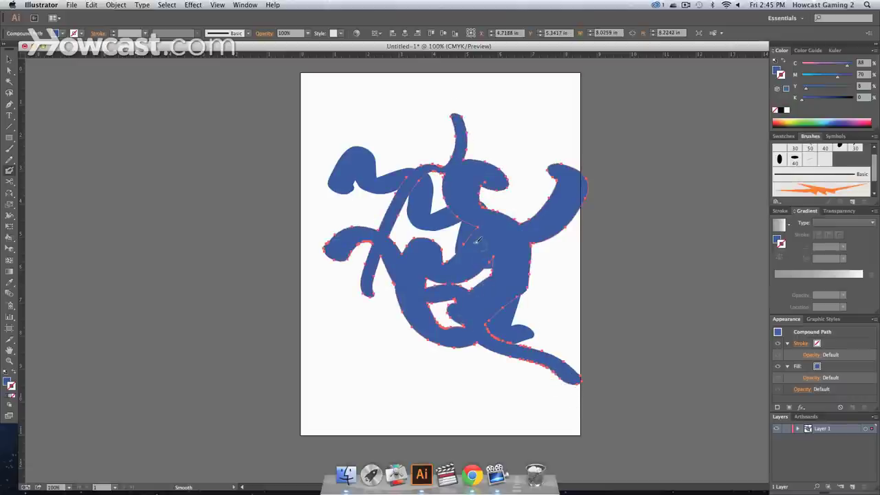
With the Selection tool, select and deselect the shape's group to check how the strokes combined
{"action": "key", "text": "v"}
{"action": "left_click", "coordinate": [387, 185]}
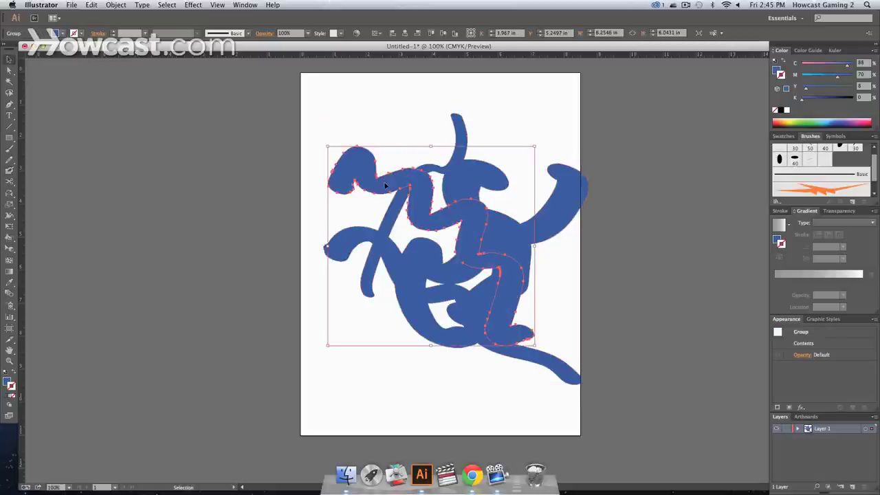
{"action": "left_click", "coordinate": [397, 139]}
{"action": "left_click", "coordinate": [386, 177]}
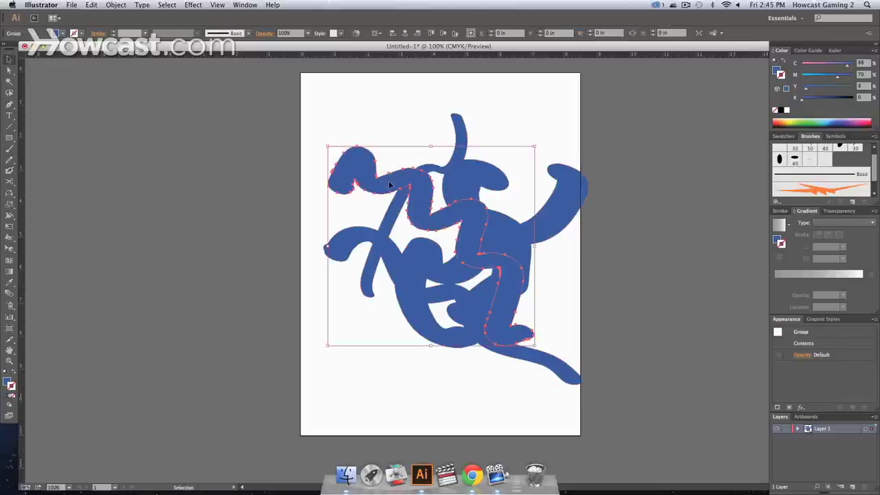
{"action": "left_click", "coordinate": [403, 134]}
Reopen and close the Blob Brush options, then paint a stroke from upper left down to the tail
{"action": "double_click", "coordinate": [10, 170]}
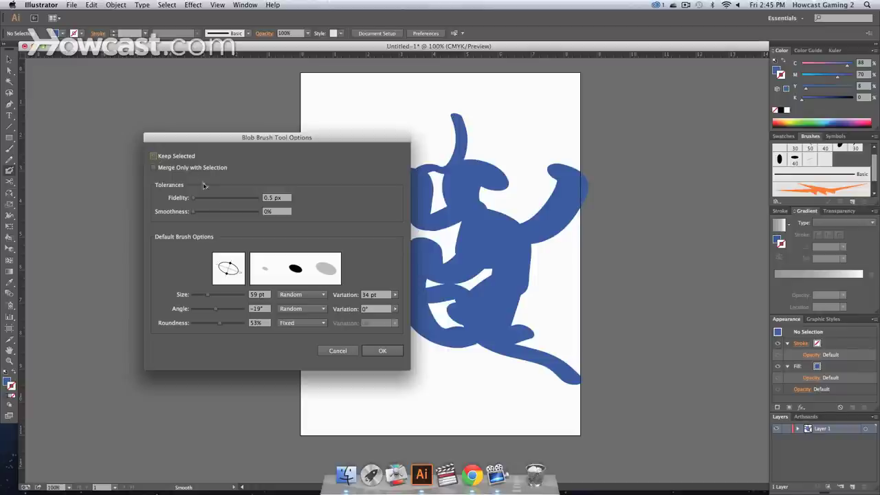
{"action": "left_click", "coordinate": [379, 351]}
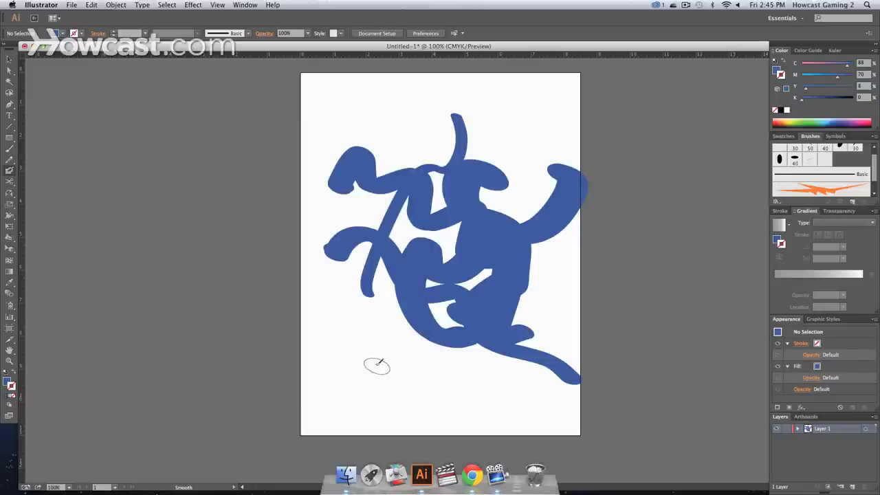
{"action": "mouse_move", "coordinate": [327, 126]}
{"action": "left_mouse_down"}
{"action": "mouse_move", "coordinate": [378, 124]}
{"action": "mouse_move", "coordinate": [438, 319]}
{"action": "mouse_move", "coordinate": [499, 378]}
{"action": "left_mouse_up"}
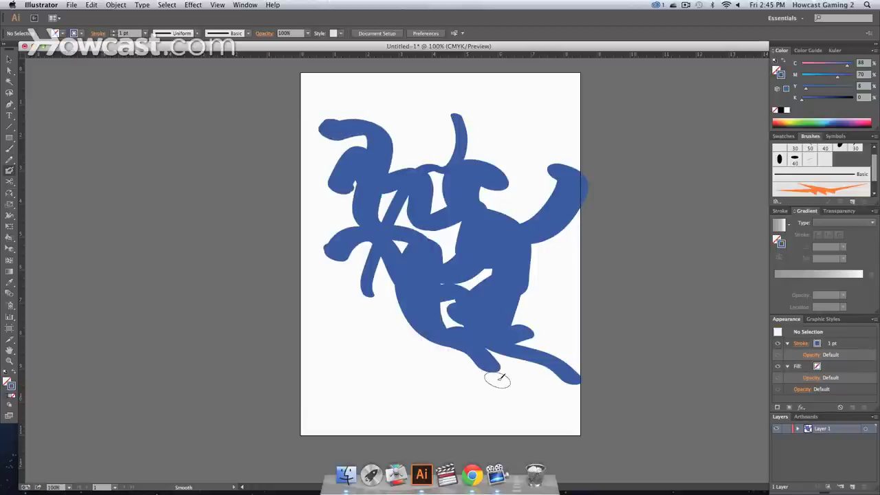
Fill the figure's white gaps with another stroke, then select all the artwork and delete it
{"action": "key", "text": "super+a"}
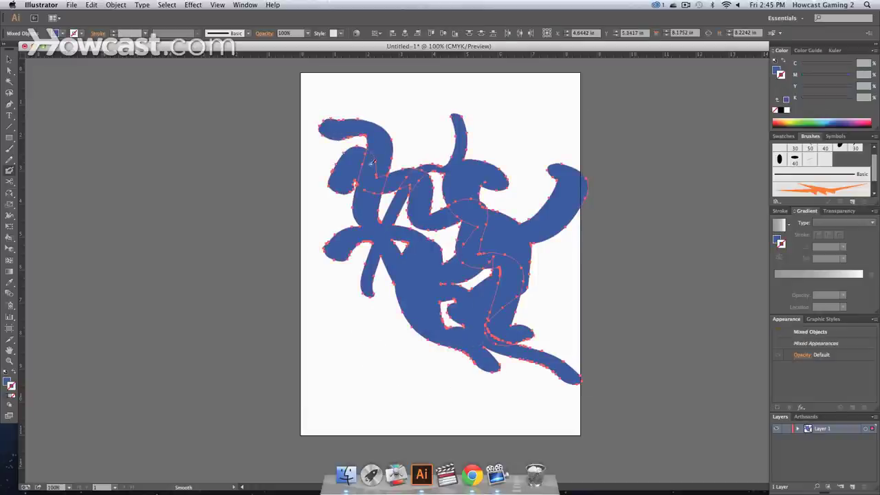
{"action": "mouse_move", "coordinate": [371, 162]}
{"action": "left_mouse_down"}
{"action": "mouse_move", "coordinate": [403, 164]}
{"action": "mouse_move", "coordinate": [400, 154]}
{"action": "mouse_move", "coordinate": [358, 185]}
{"action": "mouse_move", "coordinate": [392, 225]}
{"action": "mouse_move", "coordinate": [383, 275]}
{"action": "mouse_move", "coordinate": [466, 306]}
{"action": "mouse_move", "coordinate": [467, 285]}
{"action": "left_mouse_up"}
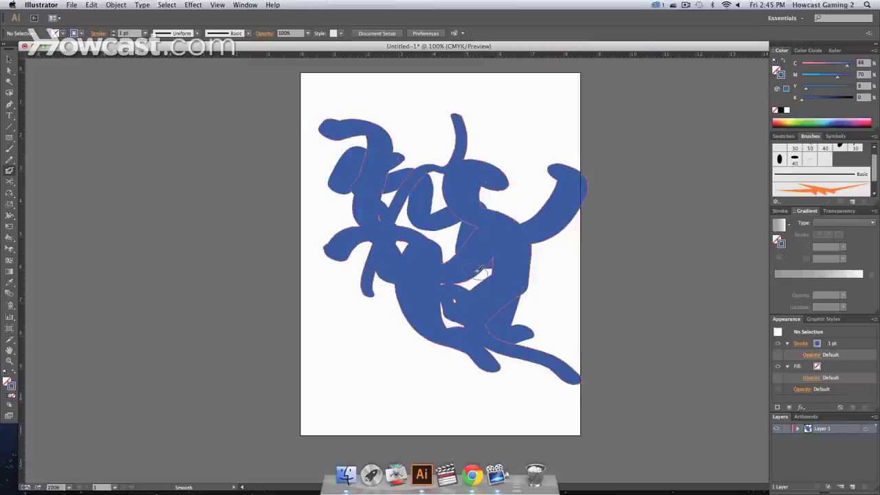
{"action": "key", "text": "super+a"}
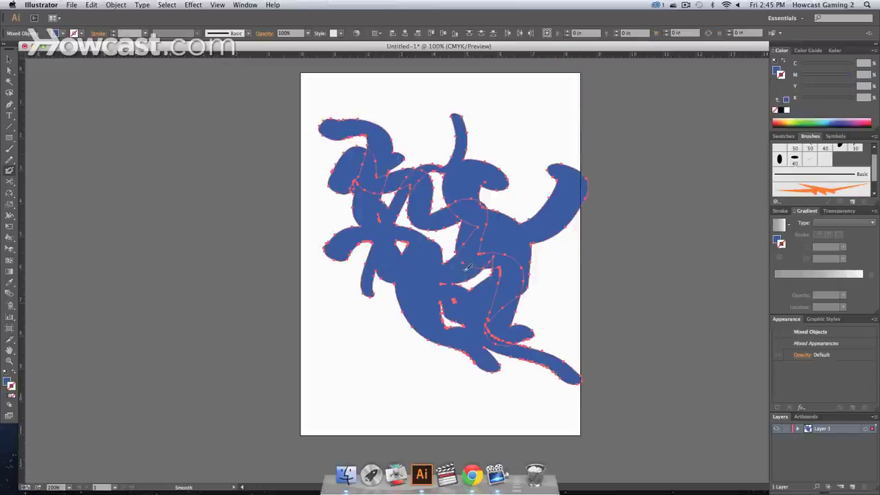
{"action": "key", "text": "Delete"}
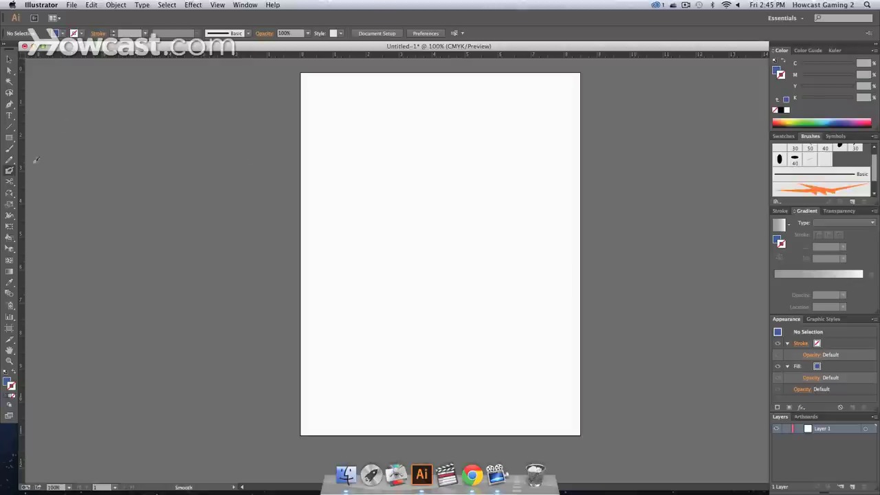
Try Fidelity at 20 px and Smoothness at 100%, then return Smoothness to 0% and lower Fidelity
{"action": "double_click", "coordinate": [9, 172]}
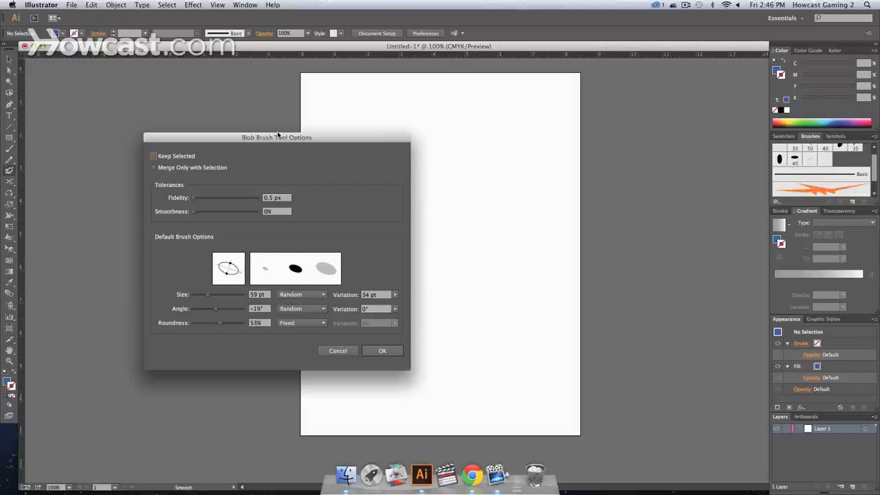
{"action": "left_click_drag", "start_coordinate": [278, 134], "coordinate": [604, 145]}
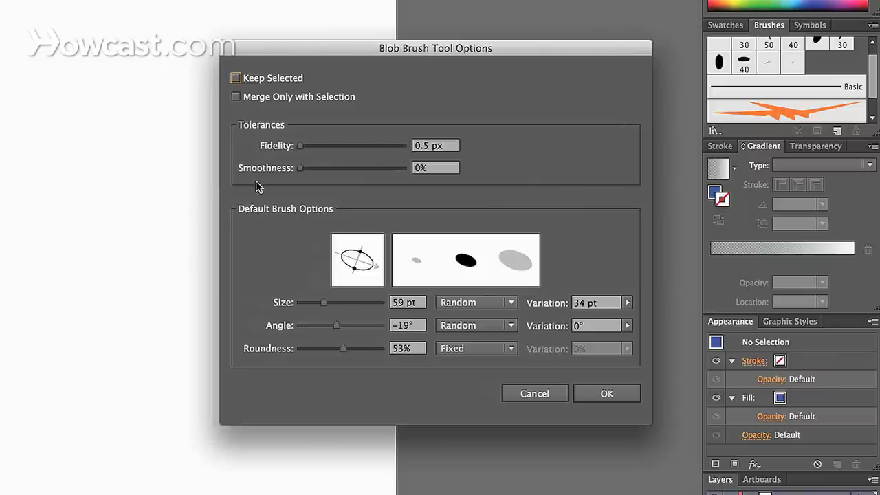
{"action": "left_click_drag", "start_coordinate": [306, 150], "coordinate": [461, 164]}
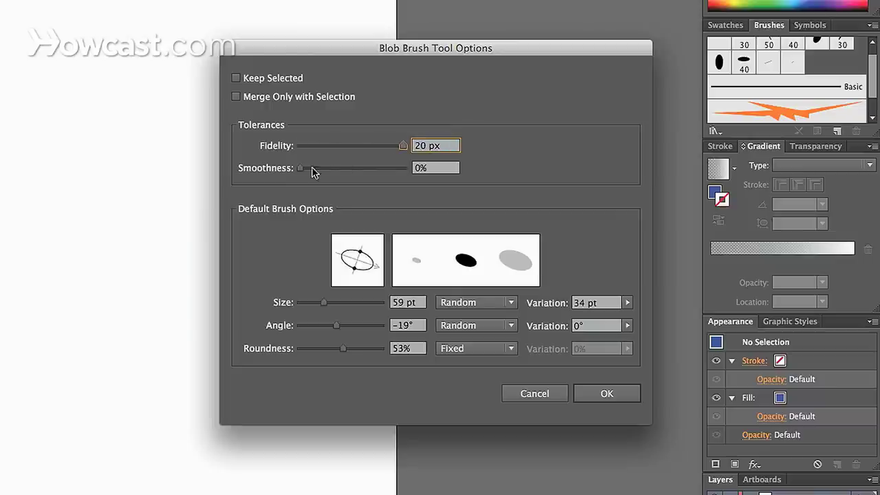
{"action": "left_click_drag", "start_coordinate": [301, 170], "coordinate": [437, 190]}
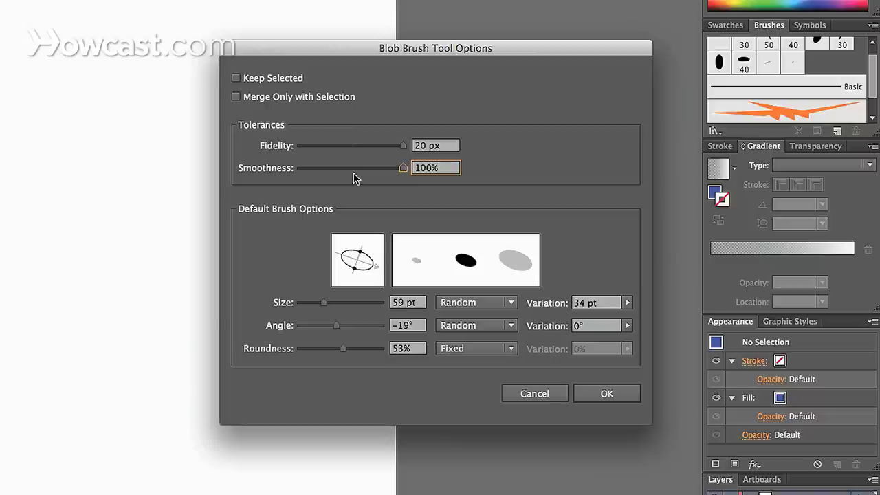
{"action": "left_click_drag", "start_coordinate": [355, 171], "coordinate": [301, 168]}
{"action": "mouse_move", "coordinate": [338, 147]}
{"action": "left_mouse_down"}
{"action": "mouse_move", "coordinate": [306, 147]}
{"action": "mouse_move", "coordinate": [303, 157]}
{"action": "left_mouse_up"}
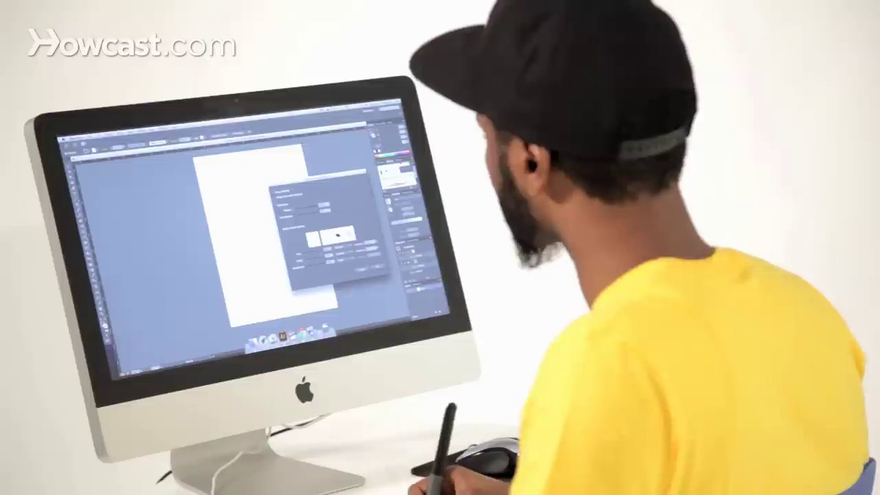
Try brush sizes of 171 pt and 28 pt, then rotate the brush angle to -86°
{"action": "left_click_drag", "start_coordinate": [323, 180], "coordinate": [158, 174]}
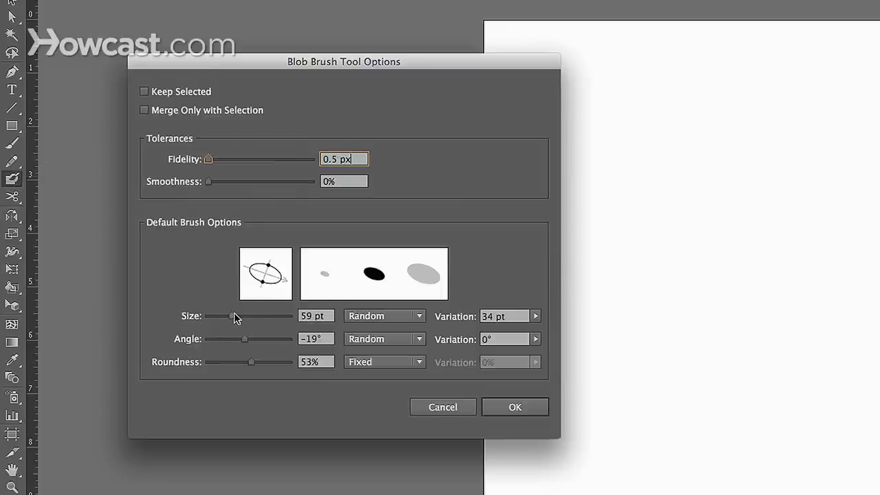
{"action": "mouse_move", "coordinate": [235, 318]}
{"action": "left_mouse_down"}
{"action": "mouse_move", "coordinate": [264, 320]}
{"action": "mouse_move", "coordinate": [251, 344]}
{"action": "mouse_move", "coordinate": [273, 343]}
{"action": "mouse_move", "coordinate": [255, 365]}
{"action": "mouse_move", "coordinate": [274, 362]}
{"action": "left_mouse_up"}
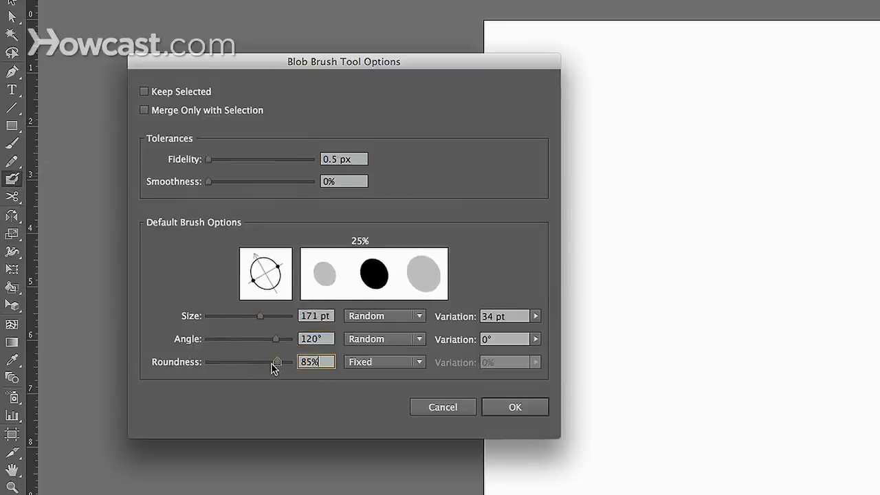
{"action": "mouse_move", "coordinate": [263, 317]}
{"action": "left_mouse_down"}
{"action": "mouse_move", "coordinate": [221, 318]}
{"action": "mouse_move", "coordinate": [271, 318]}
{"action": "mouse_move", "coordinate": [223, 318]}
{"action": "mouse_move", "coordinate": [269, 319]}
{"action": "mouse_move", "coordinate": [253, 320]}
{"action": "left_mouse_up"}
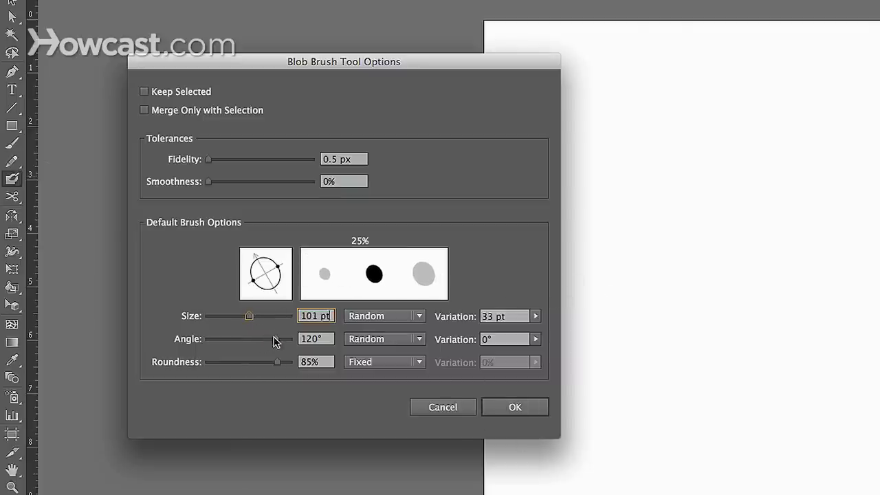
{"action": "mouse_move", "coordinate": [275, 338]}
{"action": "left_mouse_down"}
{"action": "mouse_move", "coordinate": [229, 339]}
{"action": "mouse_move", "coordinate": [262, 340]}
{"action": "mouse_move", "coordinate": [253, 338]}
{"action": "mouse_move", "coordinate": [275, 363]}
{"action": "mouse_move", "coordinate": [218, 362]}
{"action": "mouse_move", "coordinate": [270, 364]}
{"action": "left_mouse_up"}
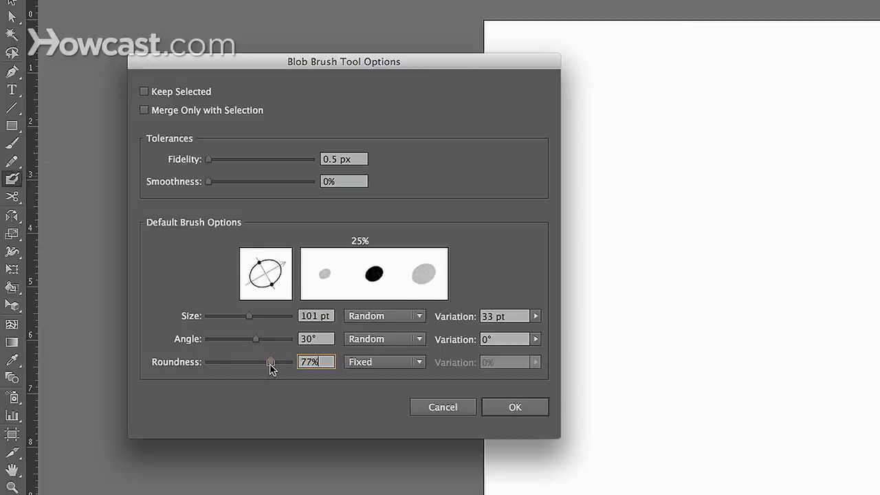
Review the Size variation choices and switch the brush size from Random to Fixed
{"action": "left_click", "coordinate": [387, 317]}
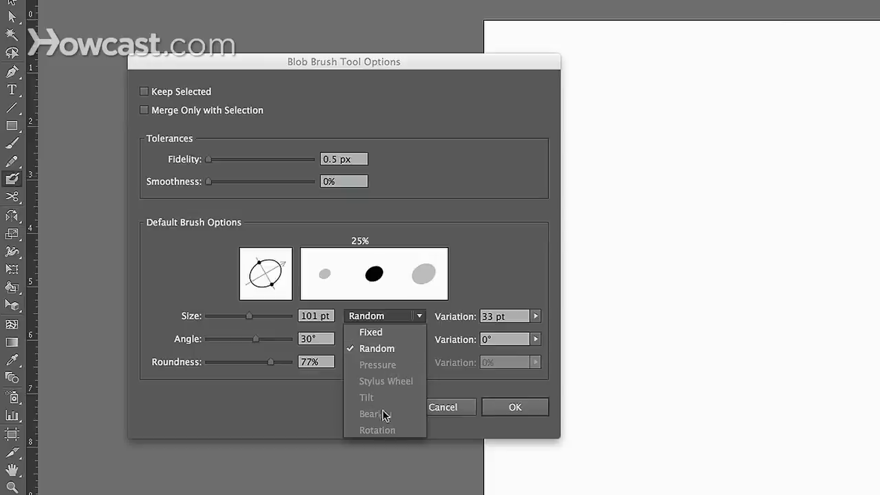
{"action": "left_click", "coordinate": [428, 430]}
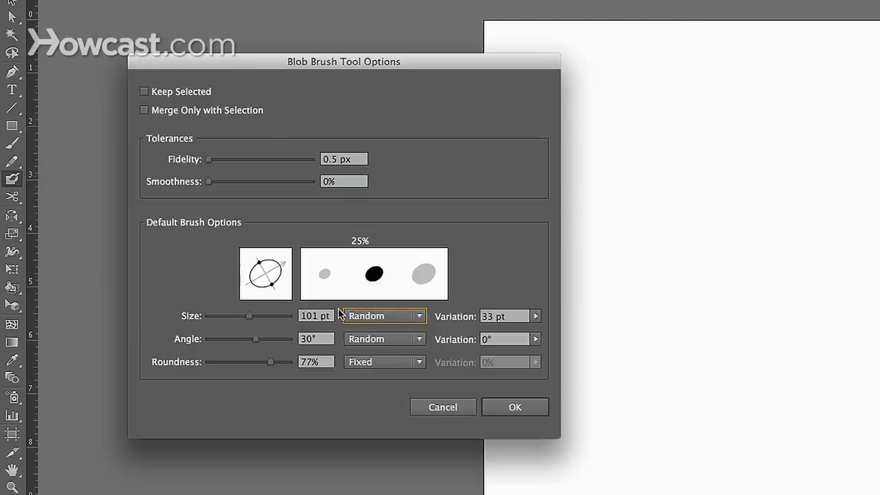
{"action": "left_click", "coordinate": [385, 319]}
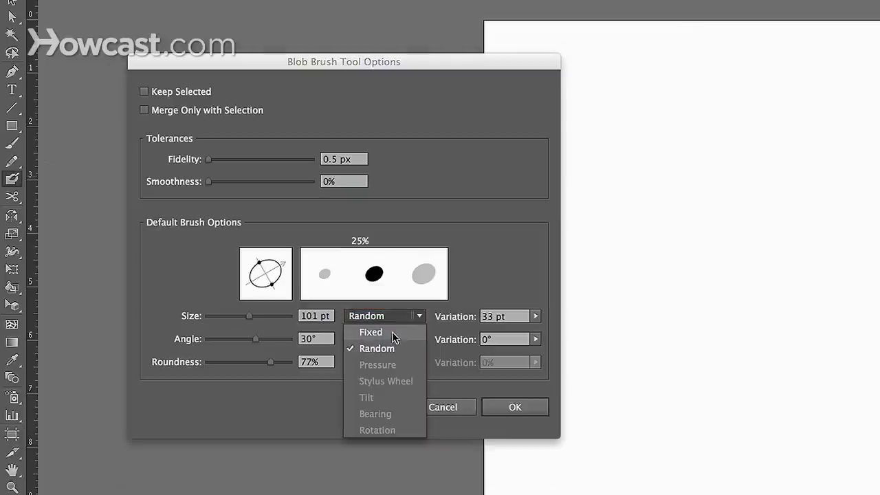
{"action": "left_click", "coordinate": [396, 333]}
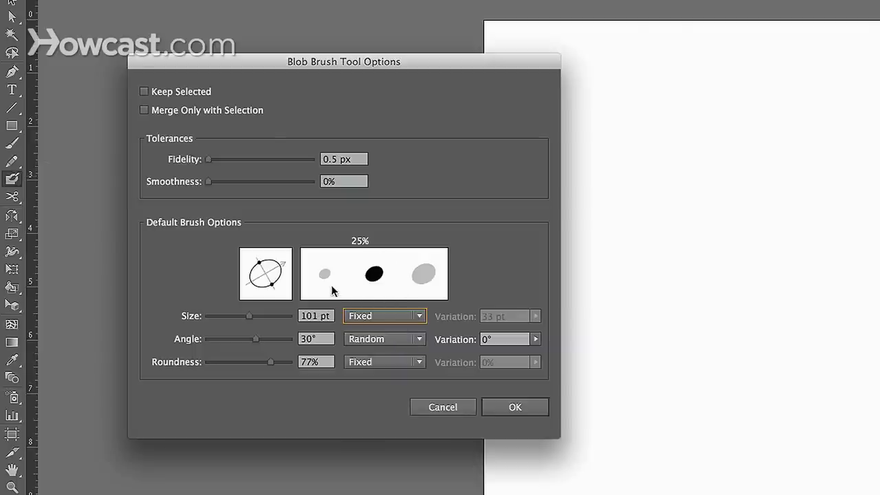
{"action": "left_click", "coordinate": [384, 319]}
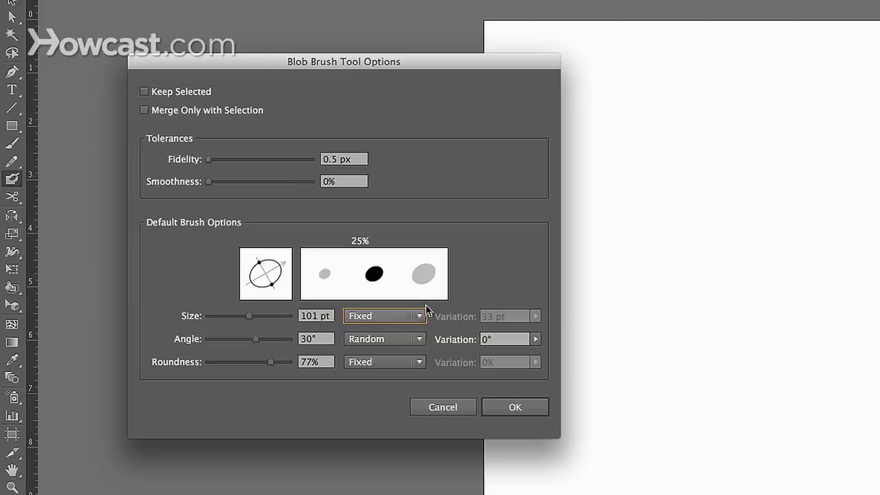
{"action": "left_click", "coordinate": [380, 316]}
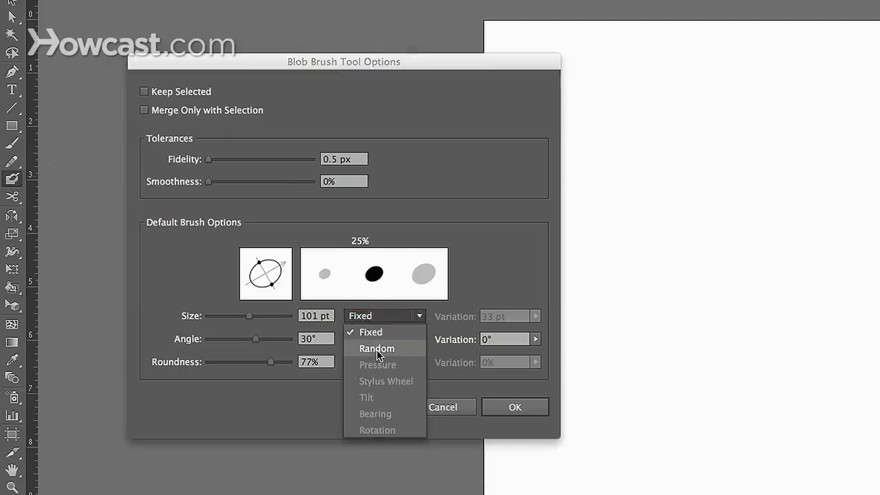
{"action": "left_click", "coordinate": [406, 317]}
Return brush size to Random and drag its Variation slider, trying 9 pt then 22 pt
{"action": "left_click", "coordinate": [406, 318]}
{"action": "left_click", "coordinate": [386, 349]}
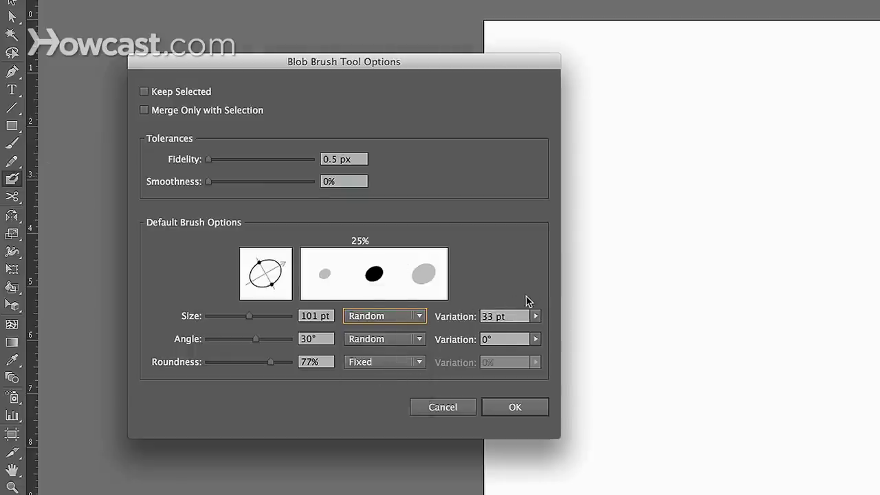
{"action": "left_click", "coordinate": [536, 316]}
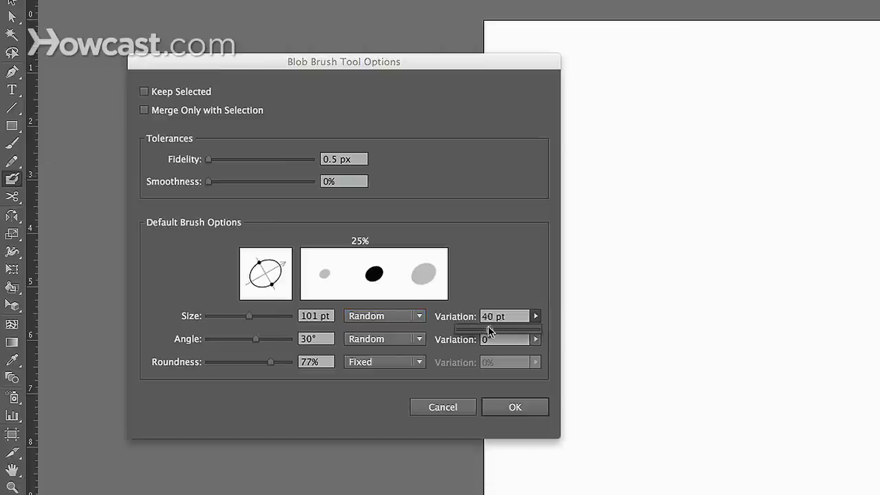
{"action": "mouse_move", "coordinate": [489, 331]}
{"action": "left_mouse_down"}
{"action": "mouse_move", "coordinate": [517, 330]}
{"action": "mouse_move", "coordinate": [443, 330]}
{"action": "mouse_move", "coordinate": [515, 329]}
{"action": "mouse_move", "coordinate": [486, 330]}
{"action": "left_mouse_up"}
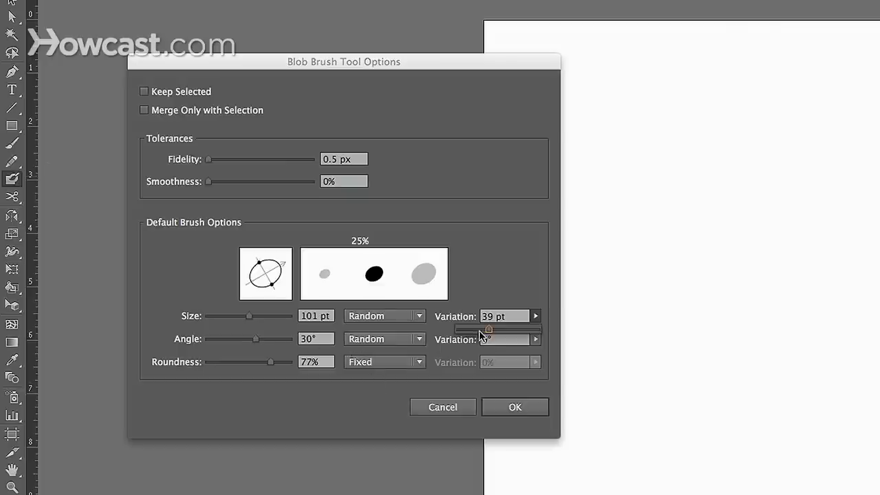
{"action": "left_click_drag", "start_coordinate": [486, 331], "coordinate": [464, 331]}
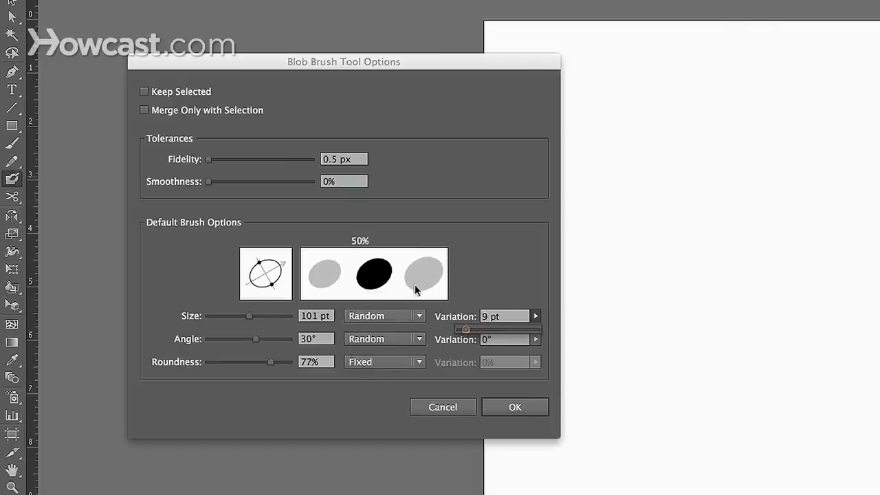
{"action": "left_click_drag", "start_coordinate": [468, 331], "coordinate": [518, 334]}
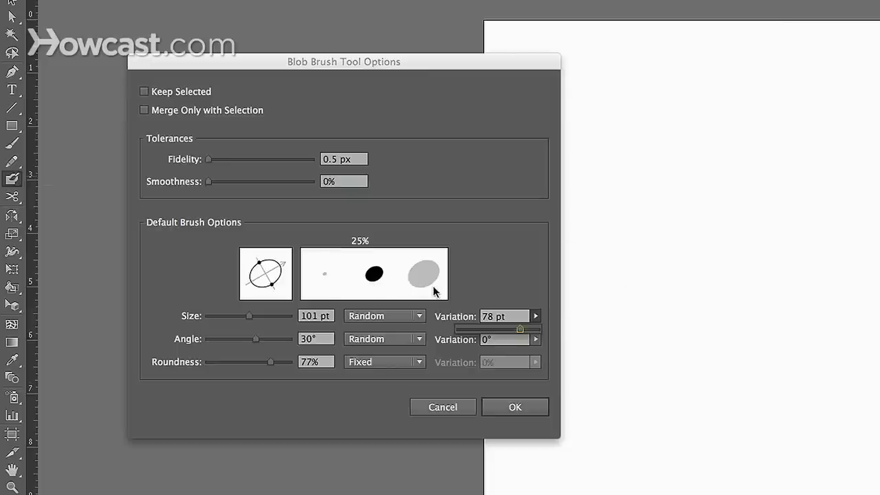
{"action": "left_click", "coordinate": [406, 315]}
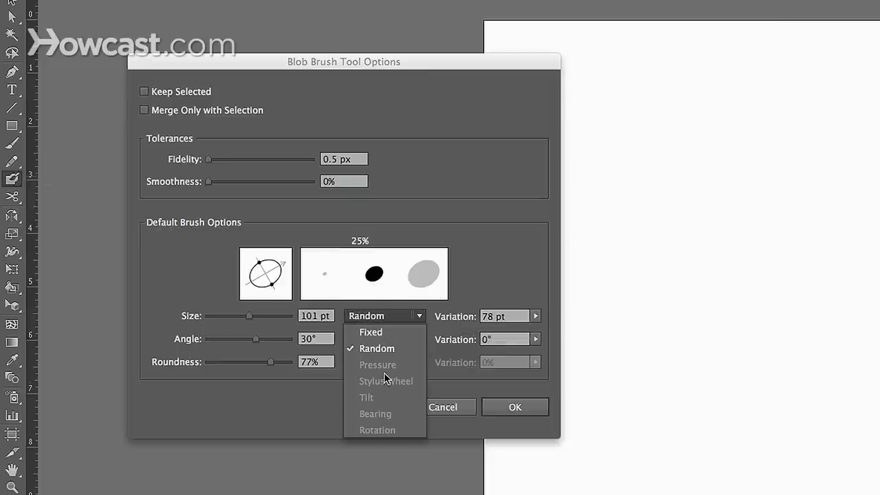
{"action": "left_click", "coordinate": [484, 219]}
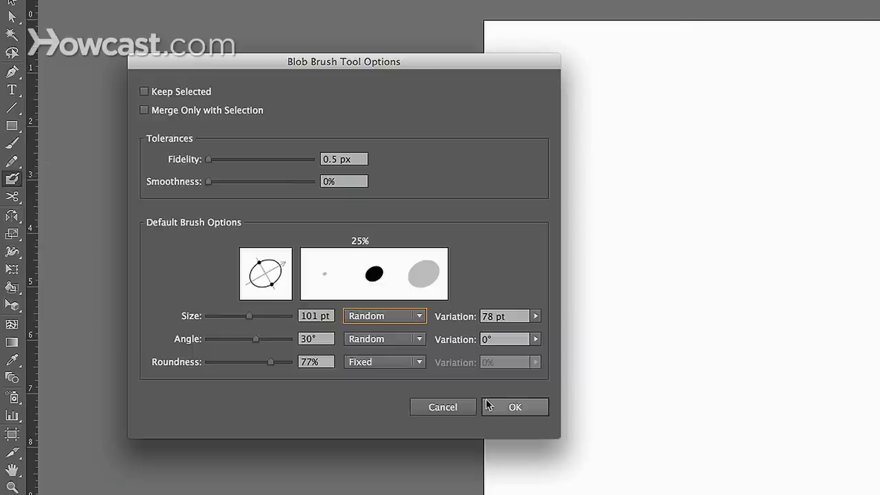
Keep the brush size on Random and accept the Blob Brush settings
{"action": "left_click", "coordinate": [399, 316]}
{"action": "left_click", "coordinate": [408, 347]}
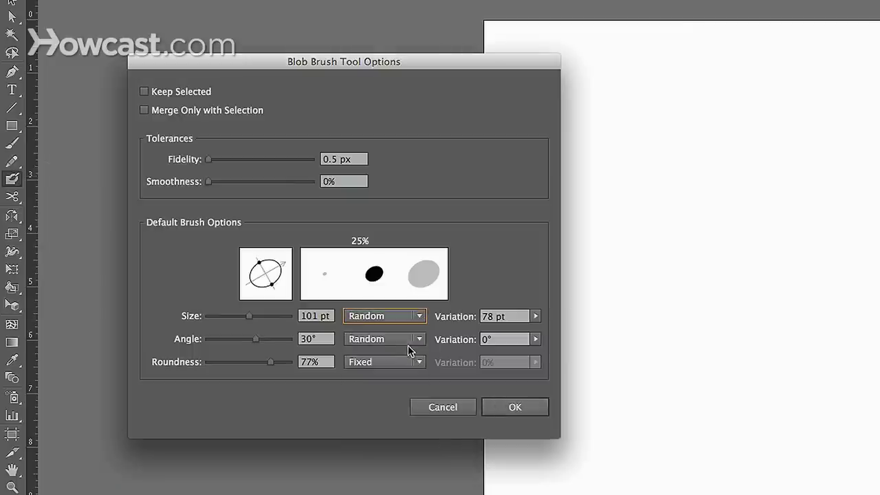
{"action": "left_click", "coordinate": [493, 407]}
Paint seven overlapping thick blue strokes, including a round blob near the top, to fill the artboard
{"action": "mouse_move", "coordinate": [538, 281]}
{"action": "left_mouse_down"}
{"action": "mouse_move", "coordinate": [579, 240]}
{"action": "mouse_move", "coordinate": [668, 372]}
{"action": "left_mouse_up"}
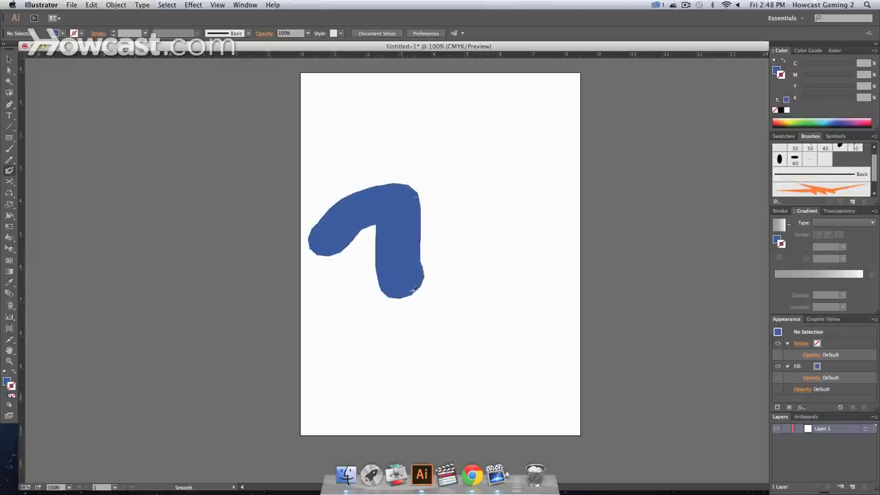
{"action": "mouse_move", "coordinate": [412, 290]}
{"action": "left_mouse_down"}
{"action": "mouse_move", "coordinate": [514, 310]}
{"action": "mouse_move", "coordinate": [463, 130]}
{"action": "mouse_move", "coordinate": [401, 134]}
{"action": "left_mouse_up"}
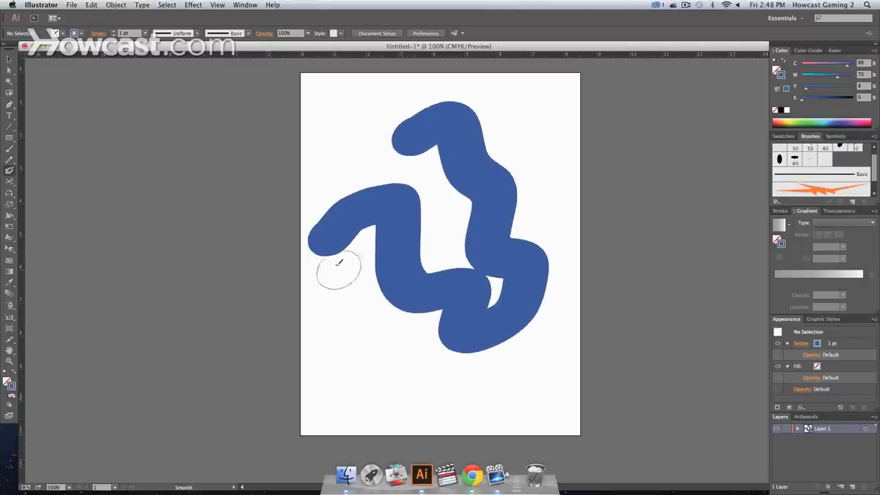
{"action": "mouse_move", "coordinate": [338, 262]}
{"action": "left_mouse_down"}
{"action": "mouse_move", "coordinate": [362, 308]}
{"action": "mouse_move", "coordinate": [456, 403]}
{"action": "mouse_move", "coordinate": [479, 403]}
{"action": "left_mouse_up"}
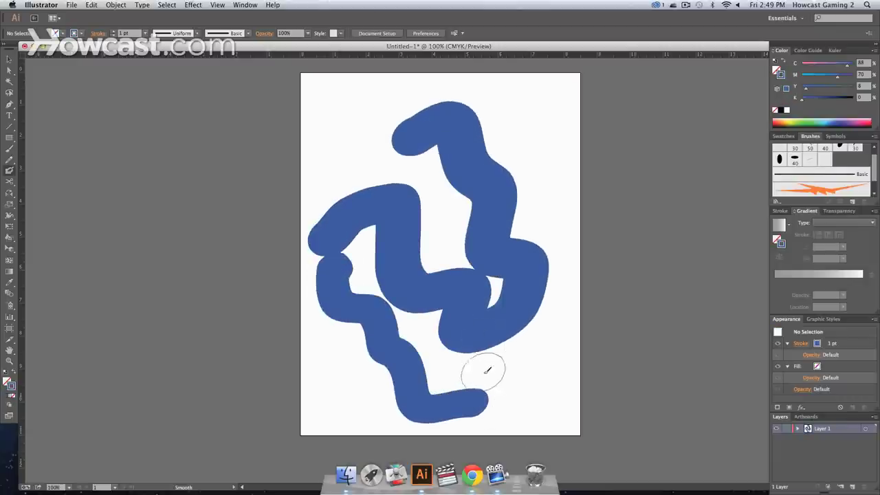
{"action": "mouse_move", "coordinate": [486, 371]}
{"action": "left_mouse_down"}
{"action": "mouse_move", "coordinate": [525, 315]}
{"action": "mouse_move", "coordinate": [565, 342]}
{"action": "left_mouse_up"}
{"action": "mouse_move", "coordinate": [514, 150]}
{"action": "left_mouse_down"}
{"action": "mouse_move", "coordinate": [481, 110]}
{"action": "mouse_move", "coordinate": [414, 158]}
{"action": "mouse_move", "coordinate": [372, 220]}
{"action": "mouse_move", "coordinate": [316, 220]}
{"action": "mouse_move", "coordinate": [303, 158]}
{"action": "mouse_move", "coordinate": [357, 145]}
{"action": "mouse_move", "coordinate": [379, 216]}
{"action": "mouse_move", "coordinate": [447, 240]}
{"action": "mouse_move", "coordinate": [550, 209]}
{"action": "left_mouse_up"}
{"action": "mouse_move", "coordinate": [574, 195]}
{"action": "left_mouse_down"}
{"action": "mouse_move", "coordinate": [573, 243]}
{"action": "mouse_move", "coordinate": [523, 302]}
{"action": "left_mouse_up"}
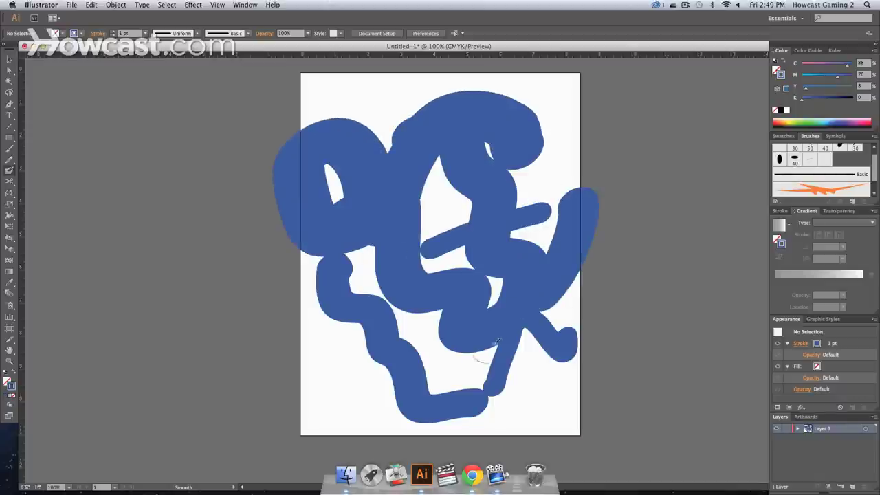
{"action": "mouse_move", "coordinate": [498, 340]}
{"action": "left_mouse_down"}
{"action": "mouse_move", "coordinate": [444, 365]}
{"action": "mouse_move", "coordinate": [383, 365]}
{"action": "mouse_move", "coordinate": [294, 340]}
{"action": "mouse_move", "coordinate": [321, 336]}
{"action": "mouse_move", "coordinate": [355, 352]}
{"action": "mouse_move", "coordinate": [369, 382]}
{"action": "left_mouse_up"}
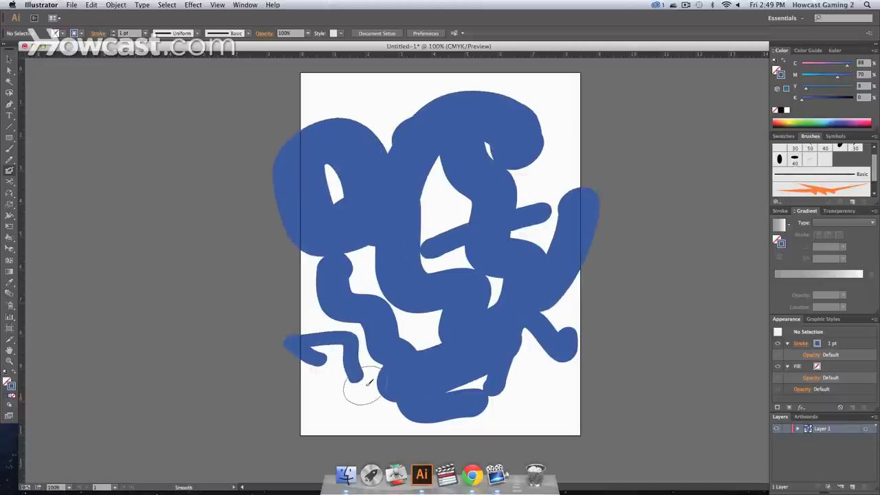